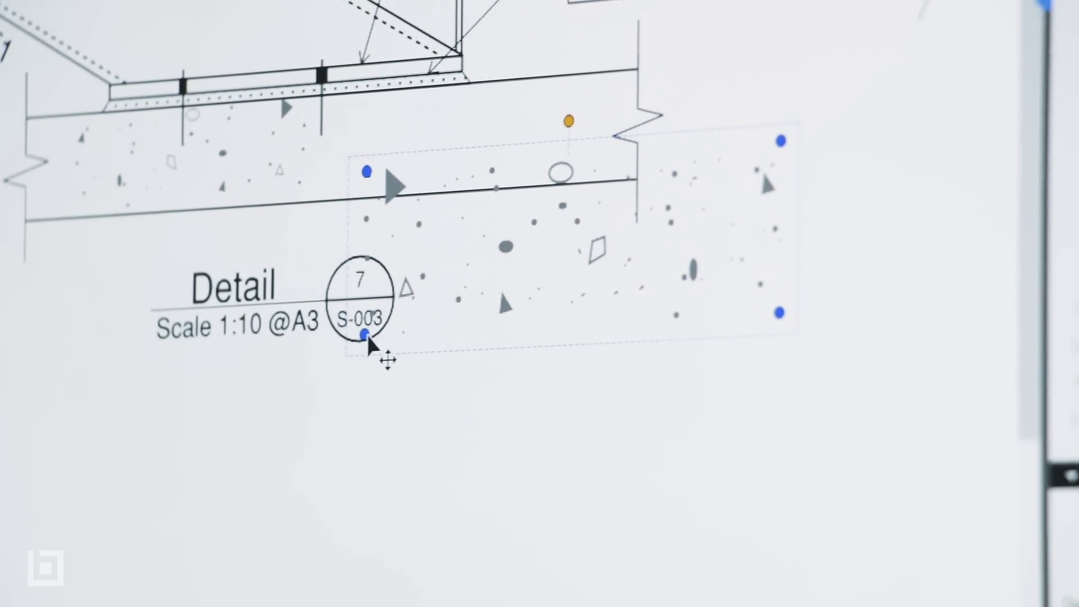
# Step: Drag a copy of the concrete hatch markup further along the slab in Detail 7
pyautogui.moveTo(631, 248); pyautogui.dragTo(378, 241)
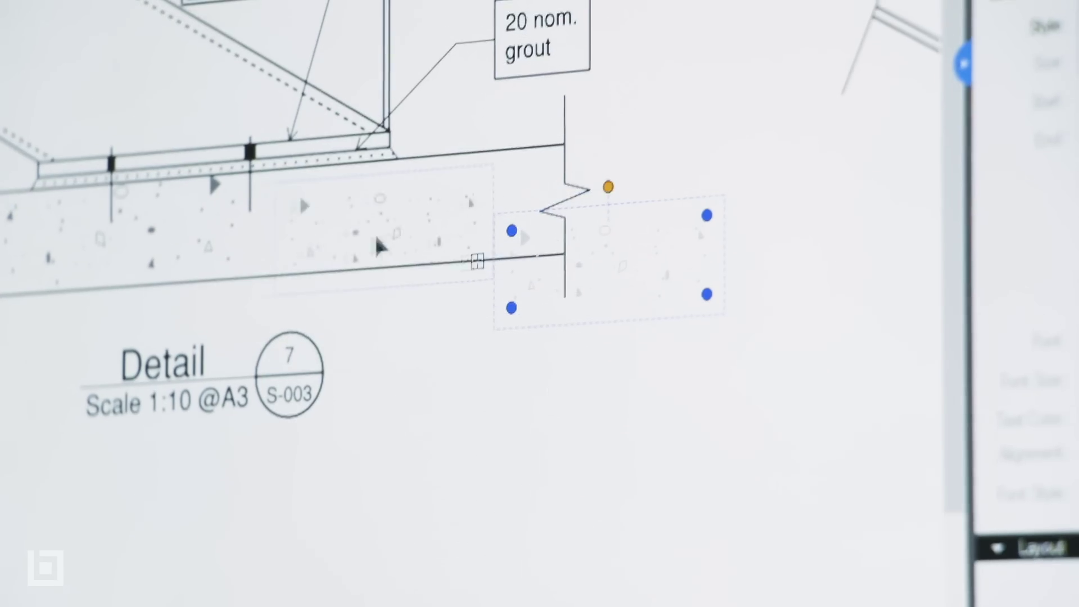